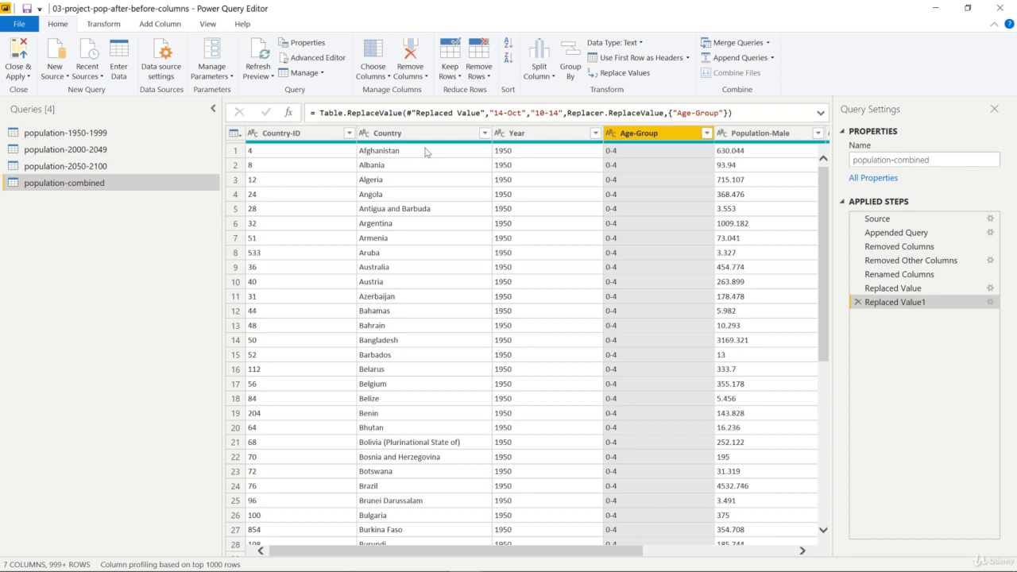
Change the data type of the Country-ID and Year columns in population-combined to Whole Number
click(254, 133)
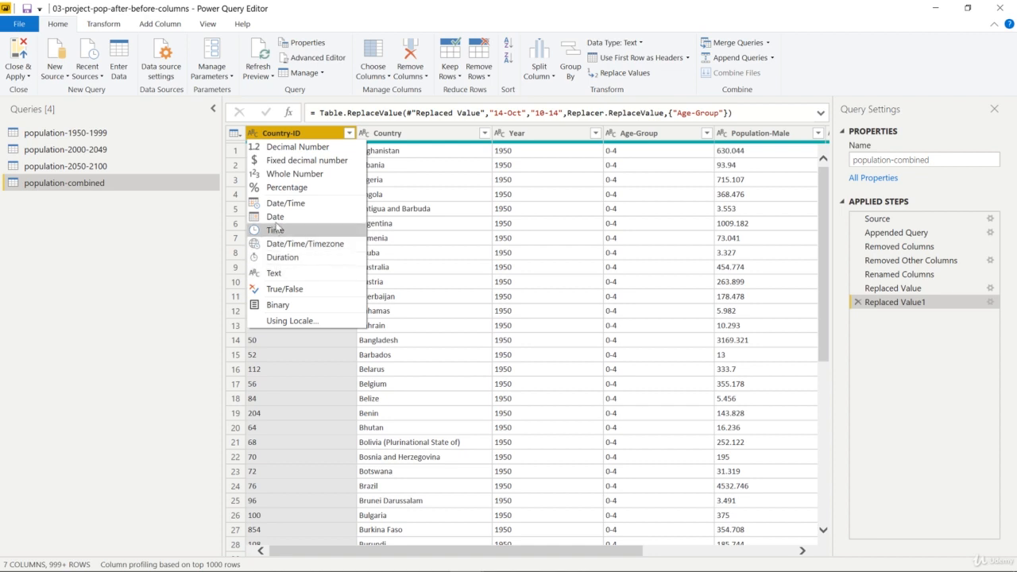
click(270, 176)
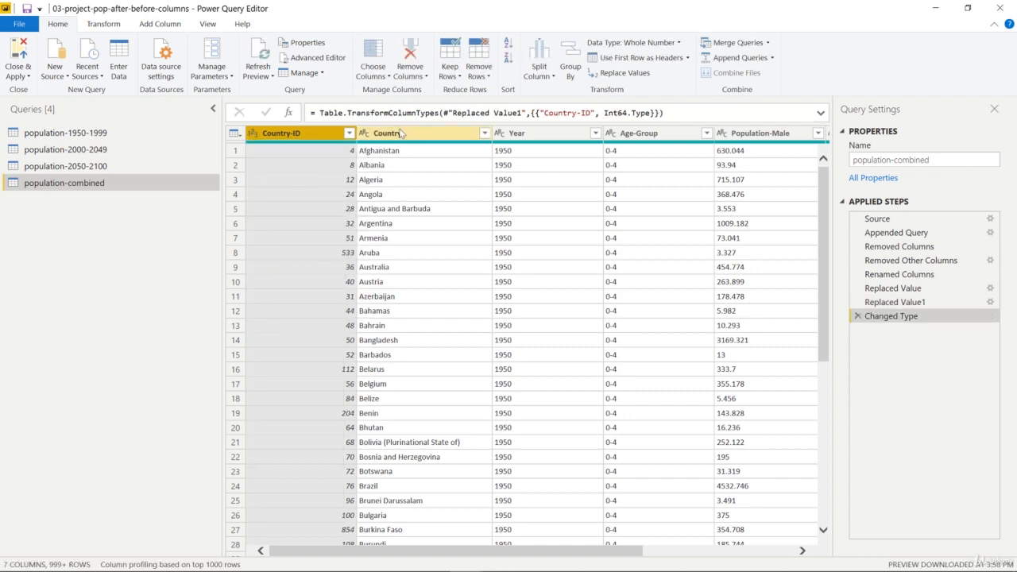
click(549, 134)
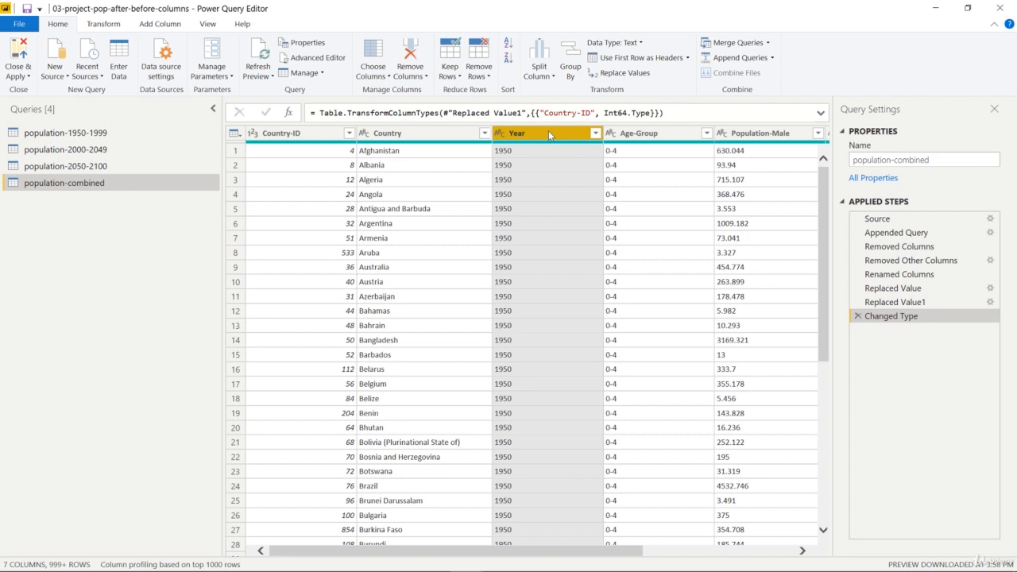
right_click(542, 138)
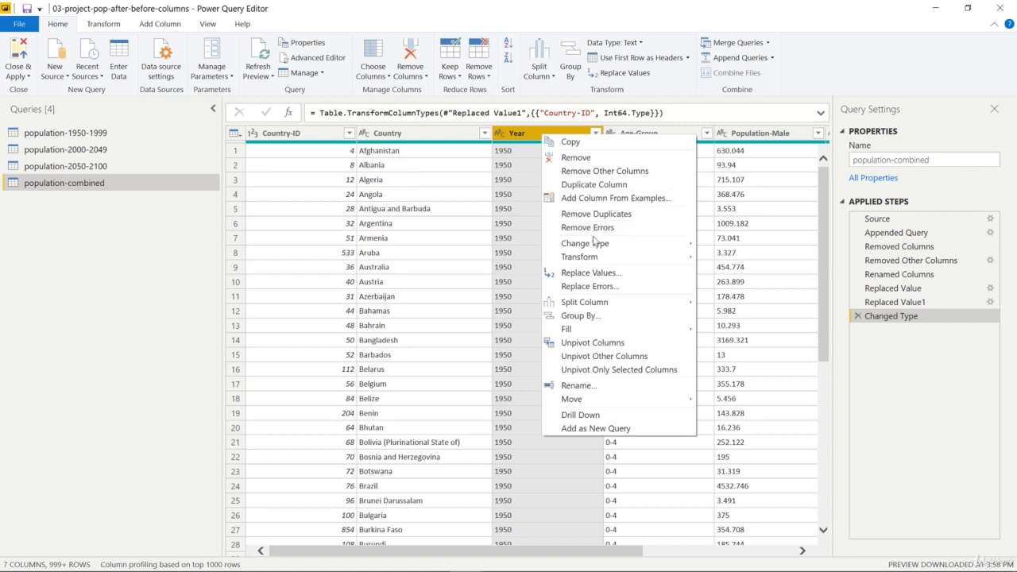
mouse_move(594, 243)
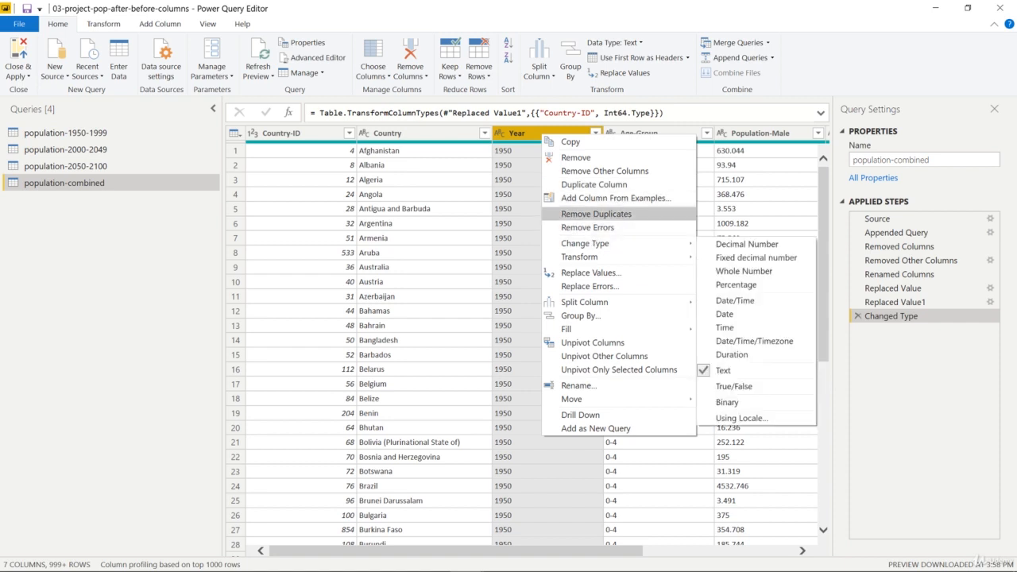
click(105, 24)
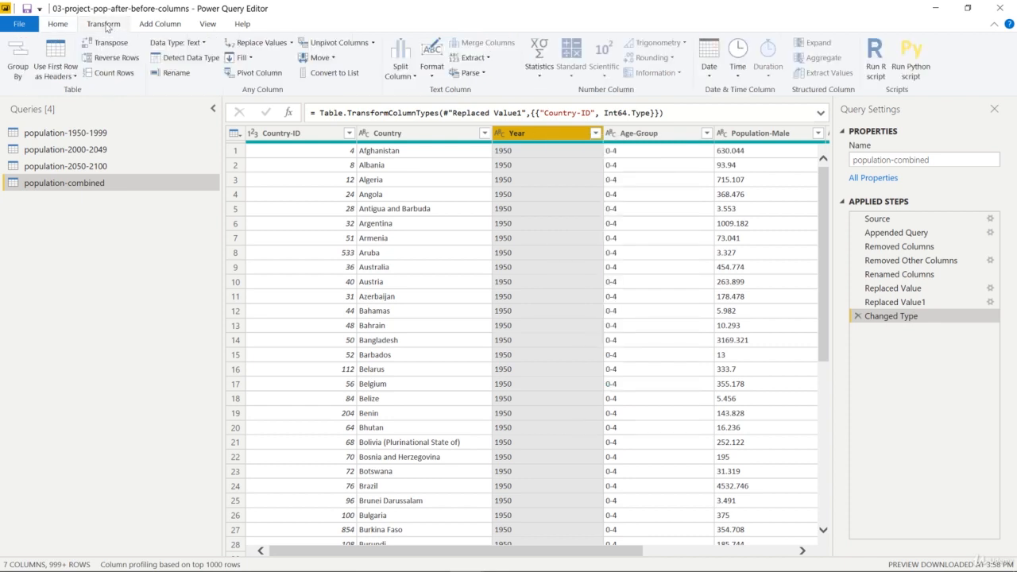
click(196, 45)
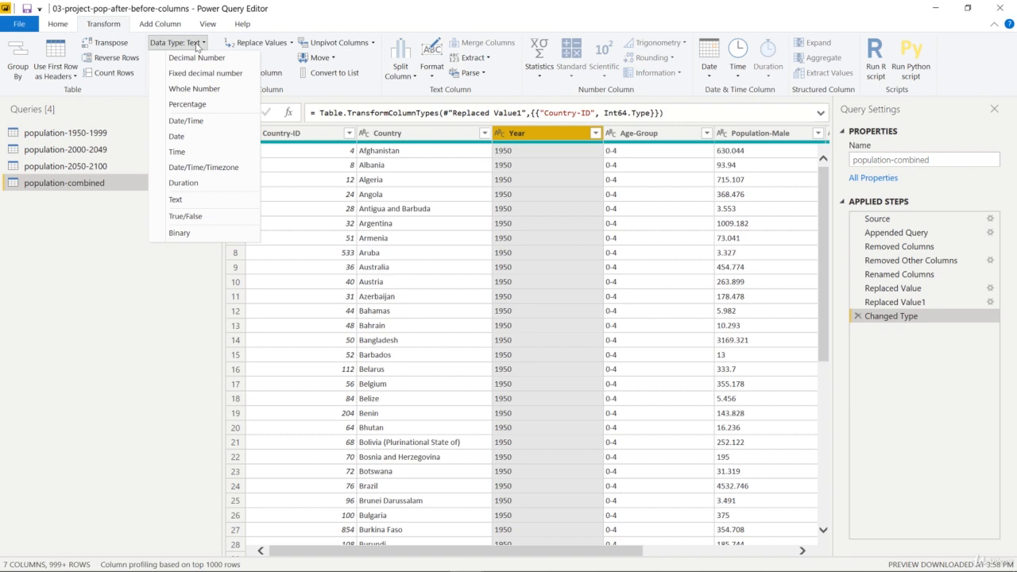
click(200, 90)
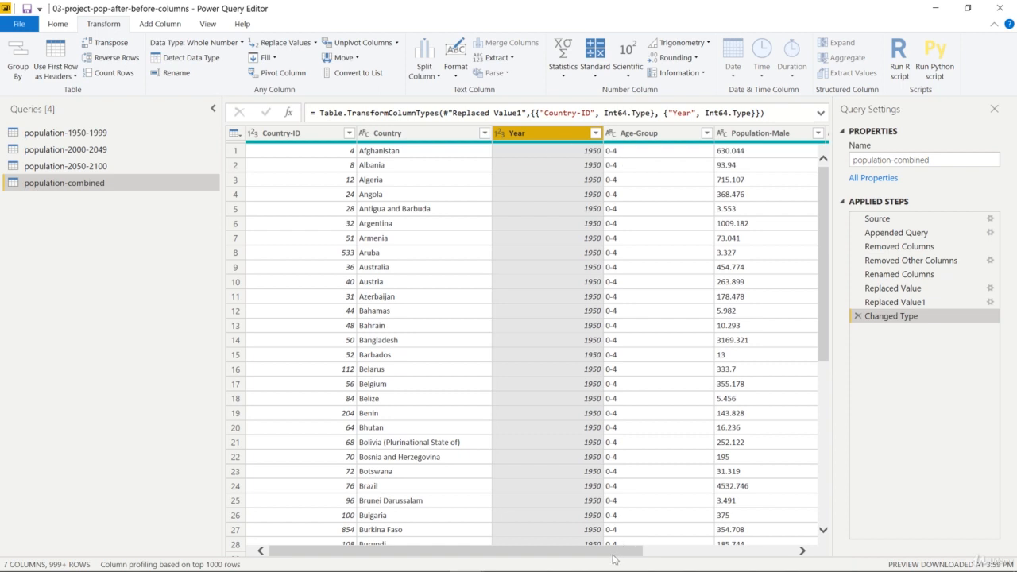
Detect the data types of the Age-Group, Population-Male, Population-Female and Population-Total columns automatically
drag(613, 556, 800, 539)
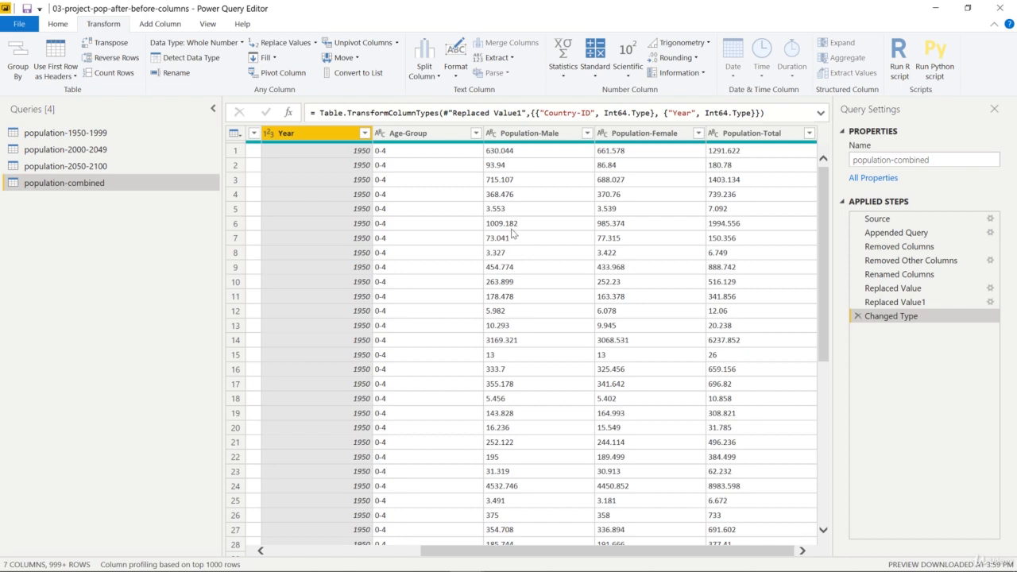
click(444, 136)
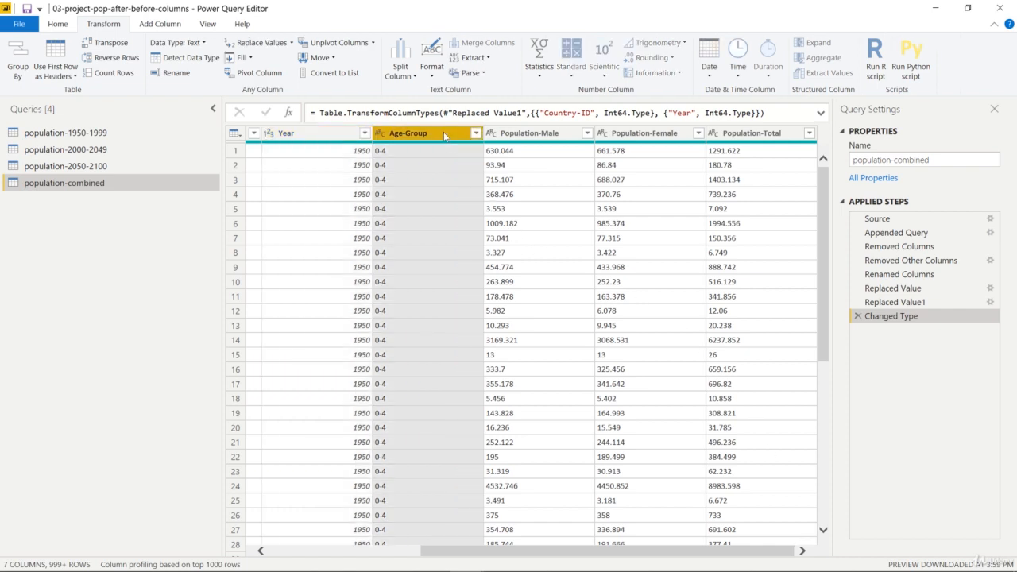
shift+click(754, 137)
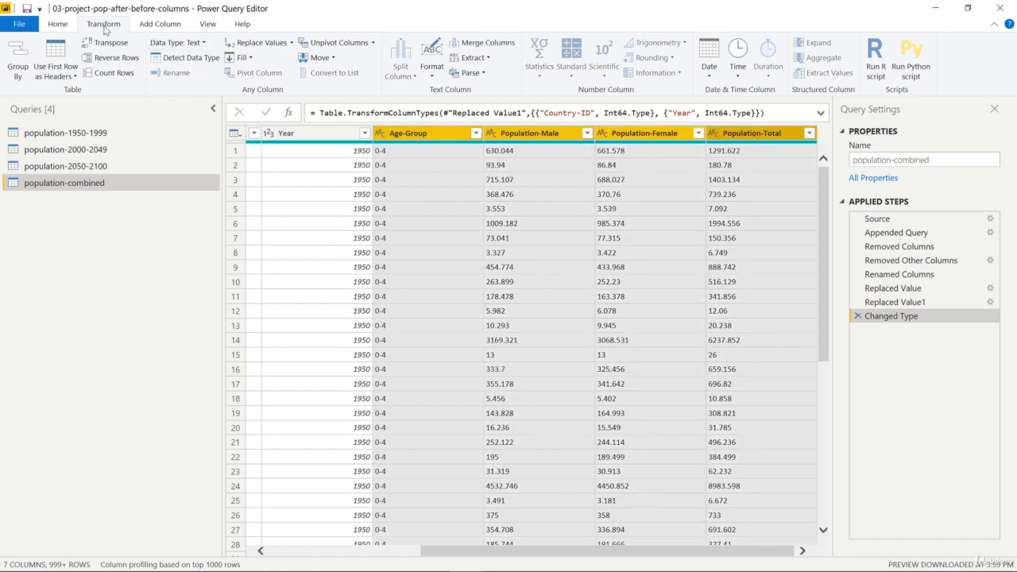
click(193, 59)
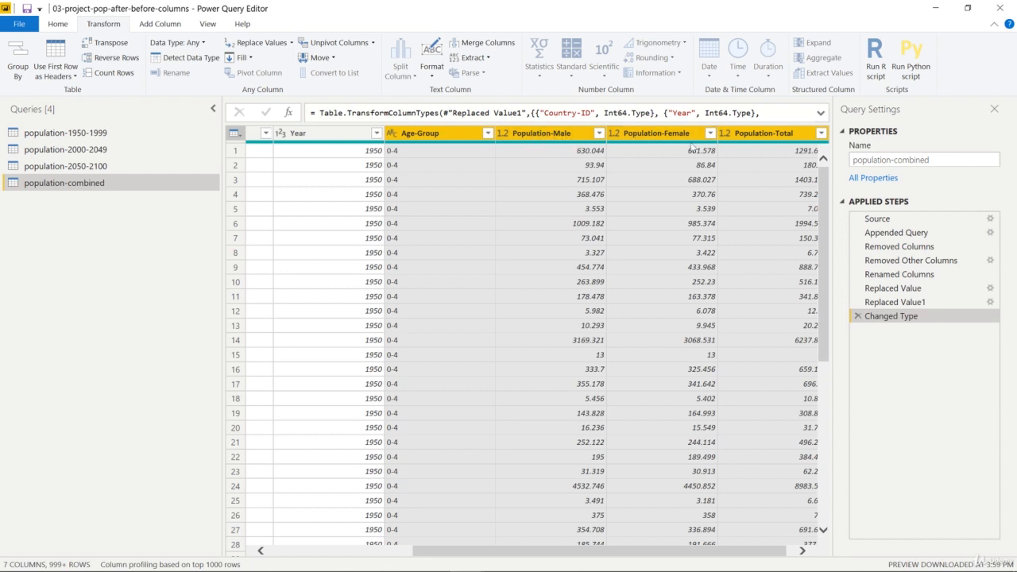
click(503, 133)
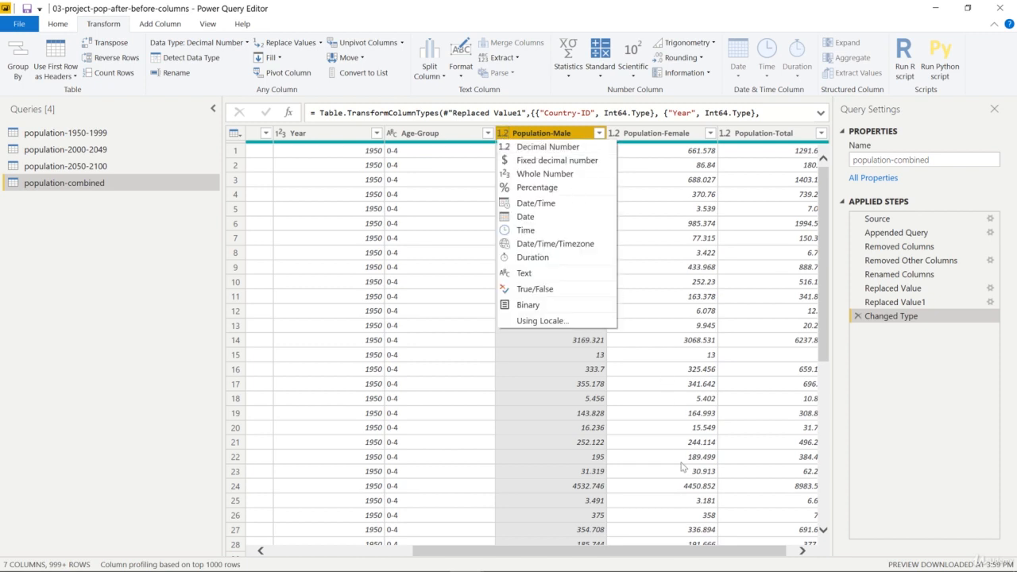
click(698, 554)
Apply the pending query changes without closing the query editor
drag(697, 554, 510, 551)
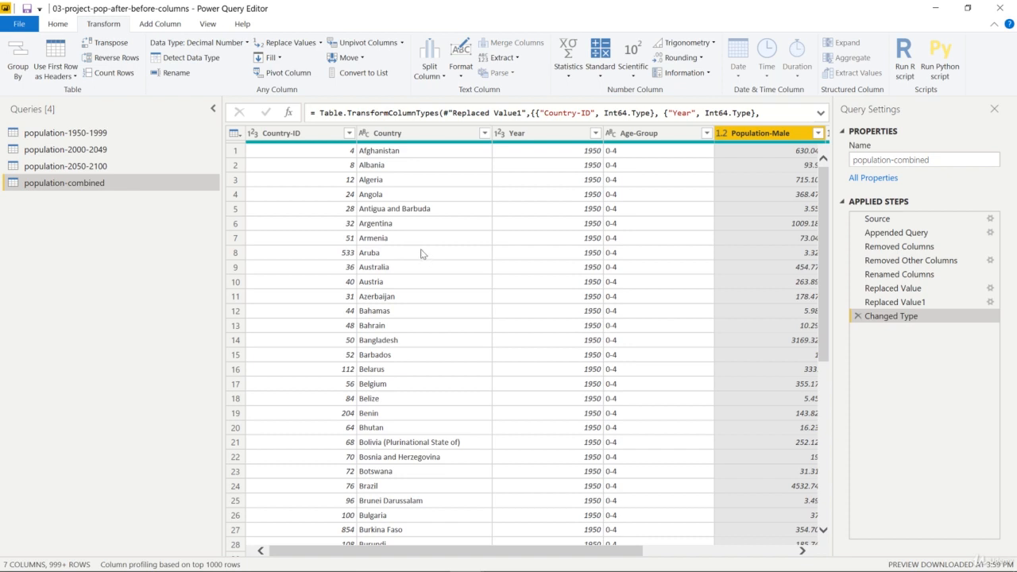
click(58, 24)
click(32, 75)
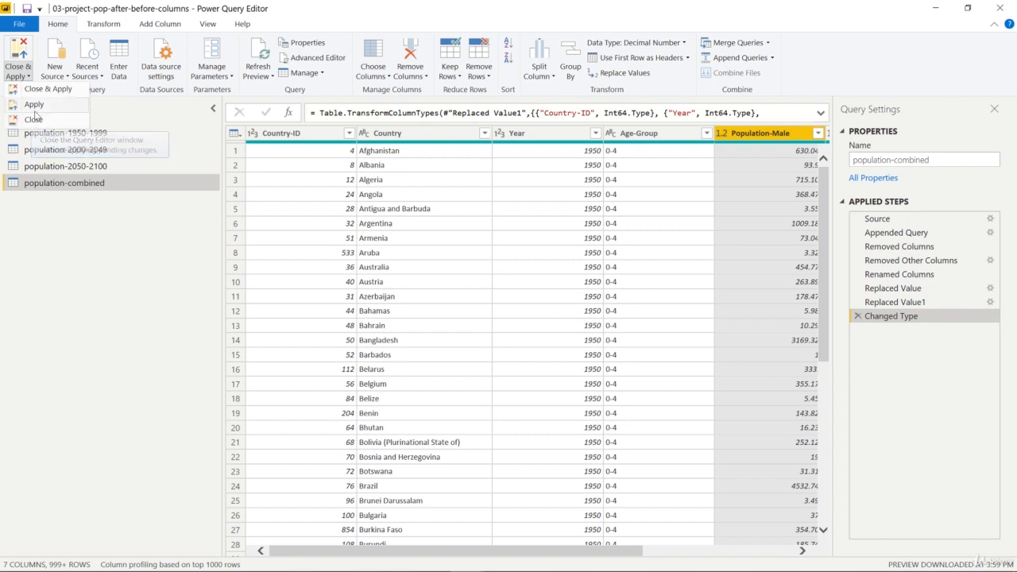
click(34, 104)
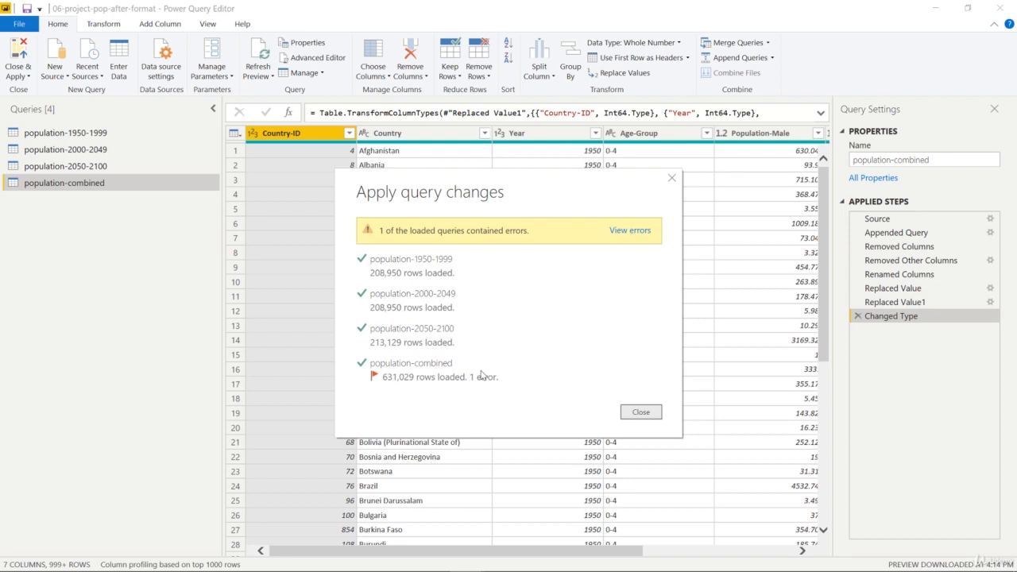
View the load errors for population-combined and examine the details of the Population-Total error value
click(627, 232)
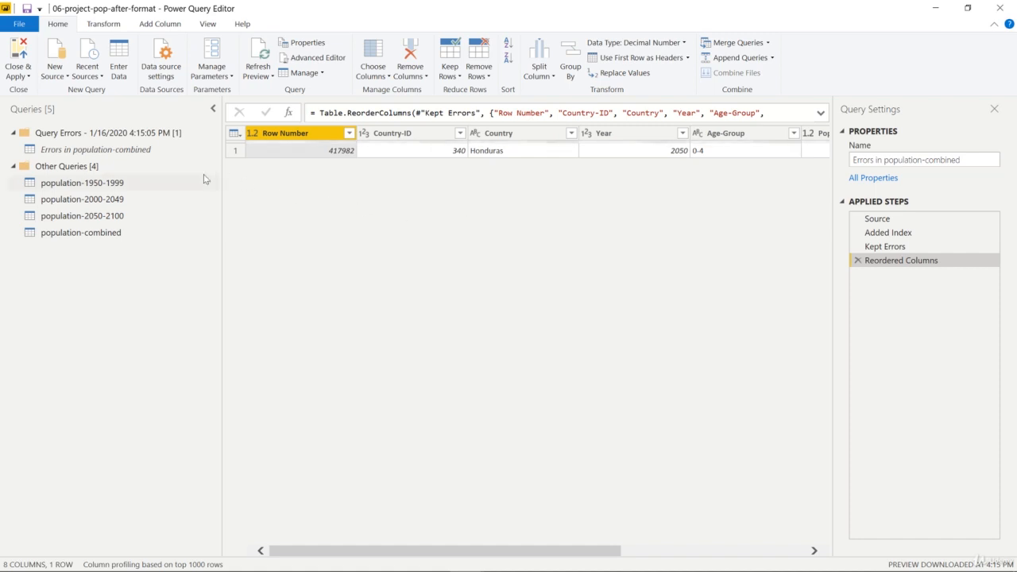
click(131, 151)
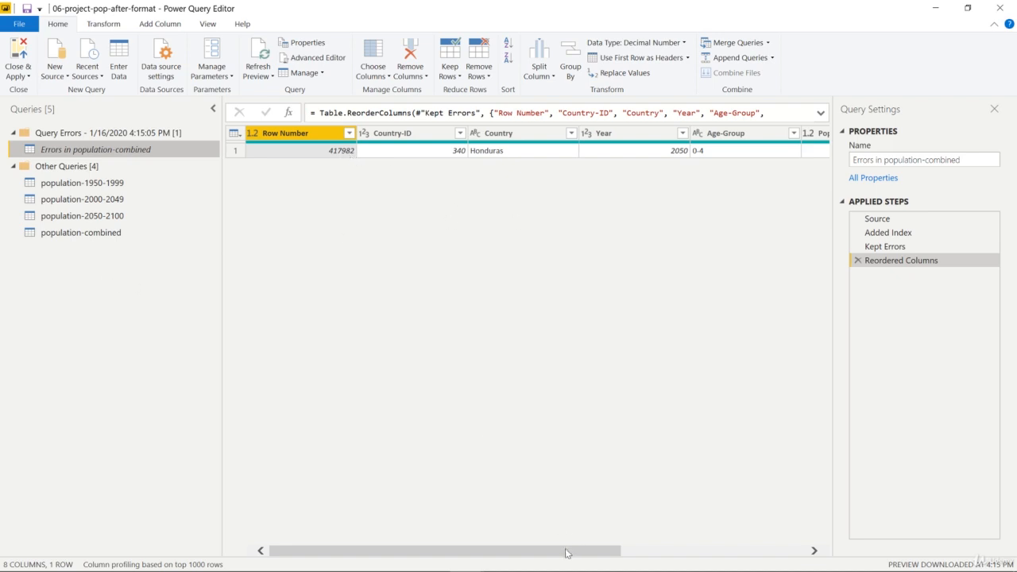
drag(566, 553, 777, 553)
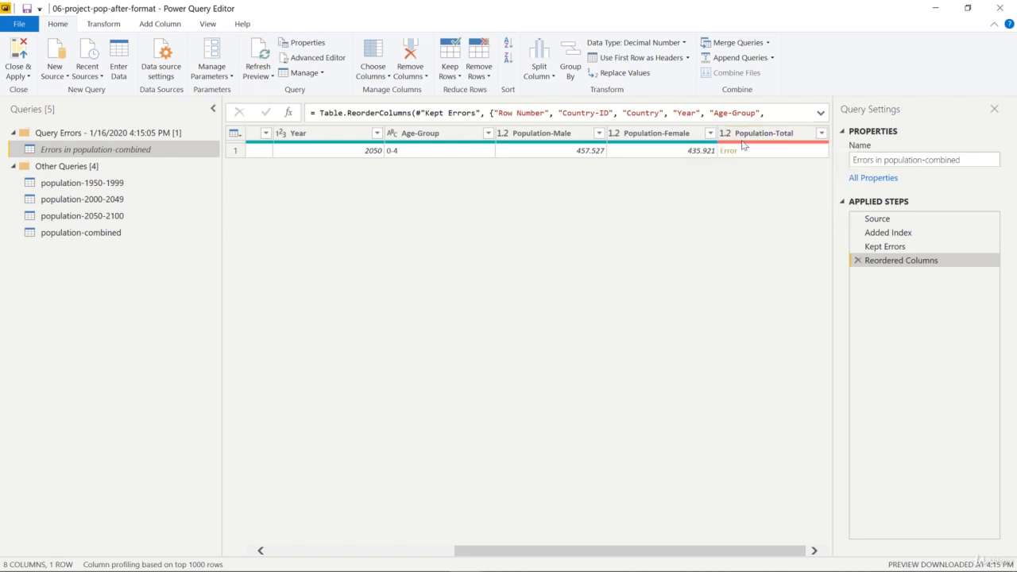
mouse_move(743, 143)
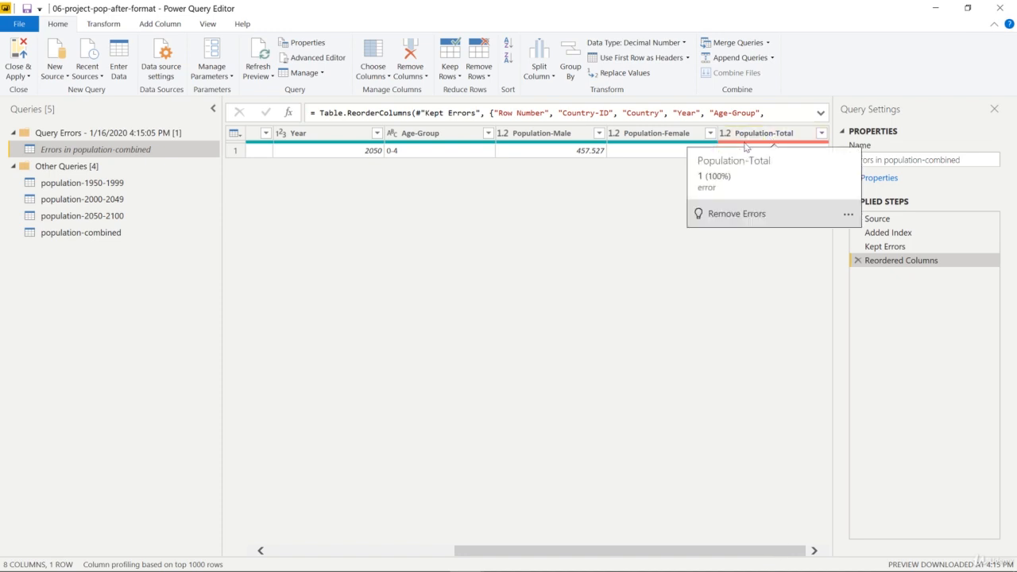
click(725, 150)
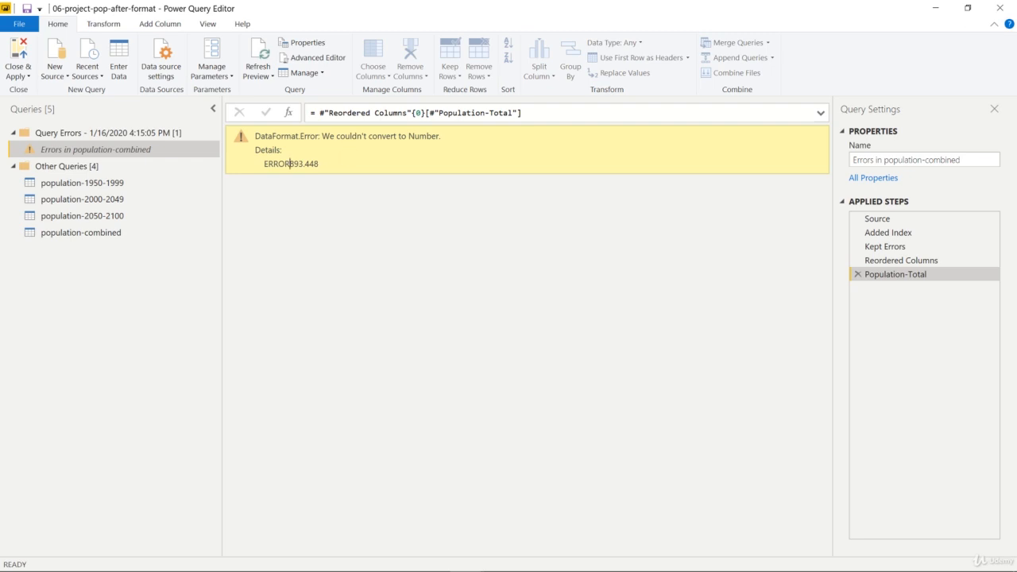
double_click(290, 164)
click(330, 169)
double_click(294, 168)
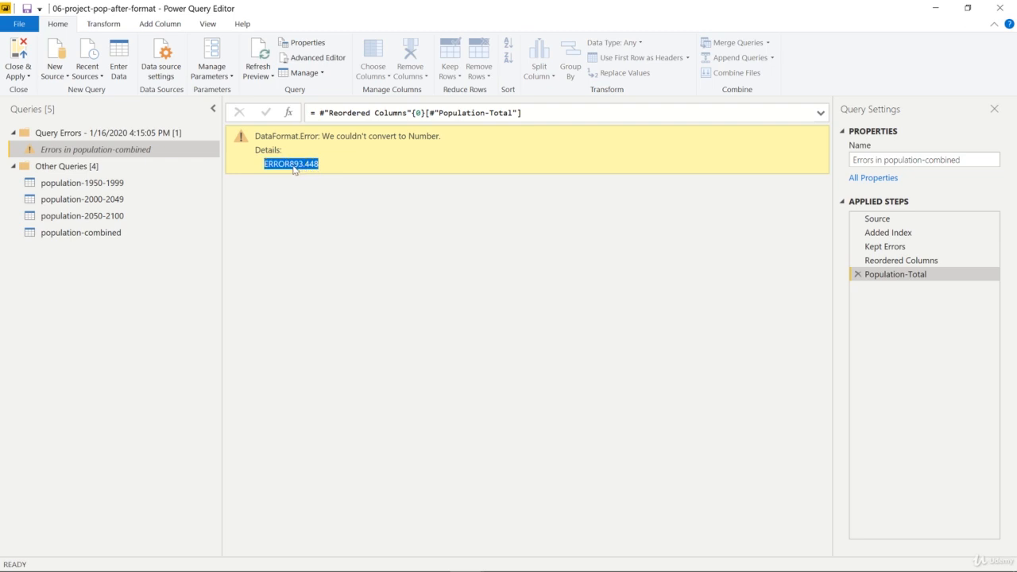
click(290, 164)
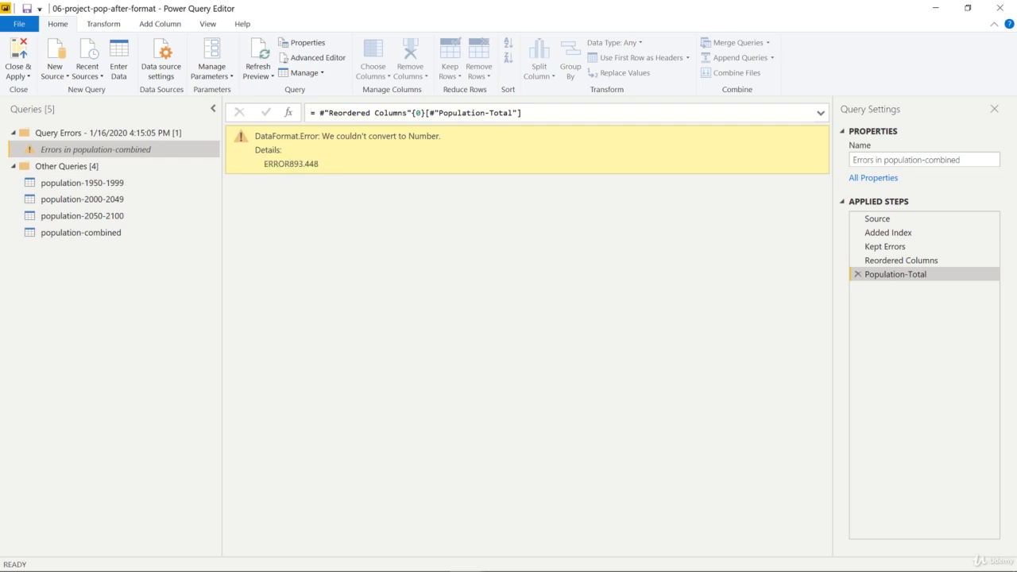
drag(290, 164, 265, 164)
click(383, 193)
Try removing the rows with errors in the Population-Total column of population-combined, and delete the resulting applied step
click(142, 235)
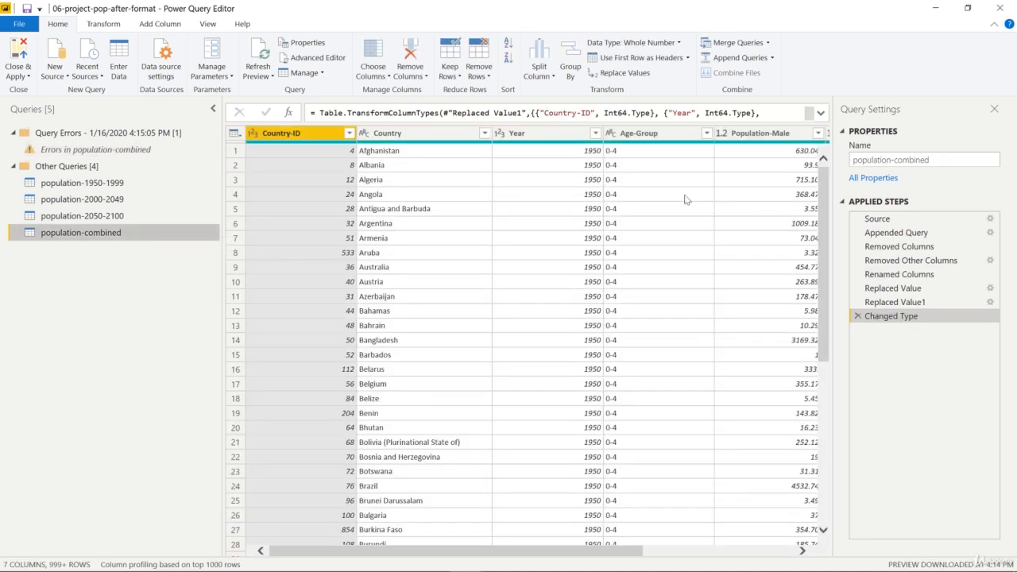
drag(603, 554, 798, 543)
click(759, 133)
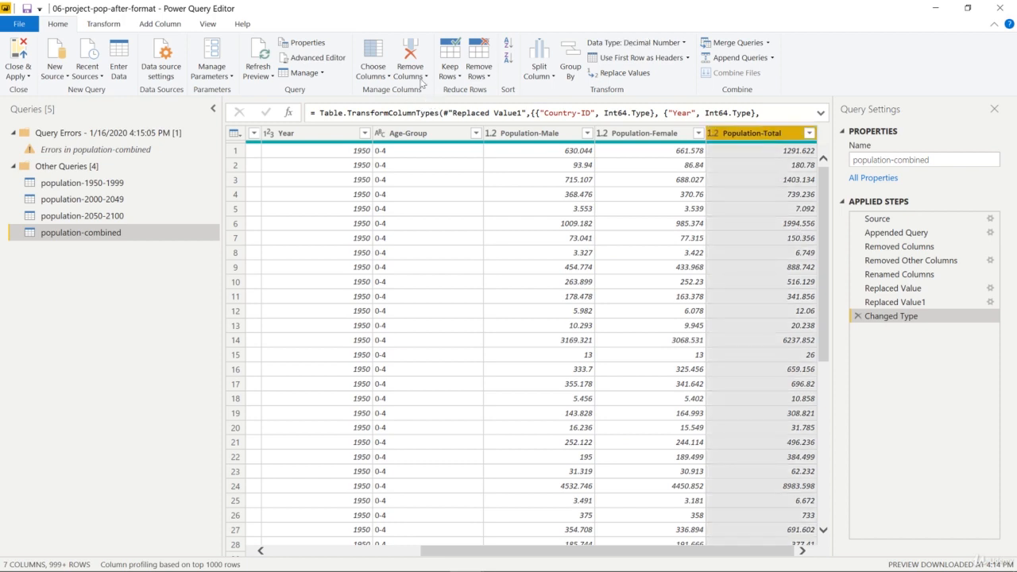
click(477, 76)
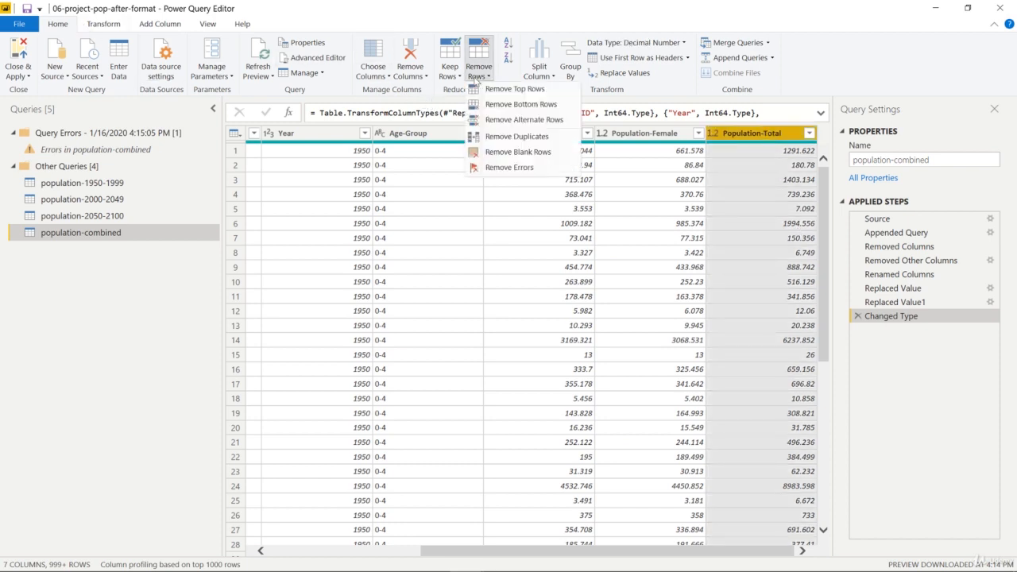
click(522, 167)
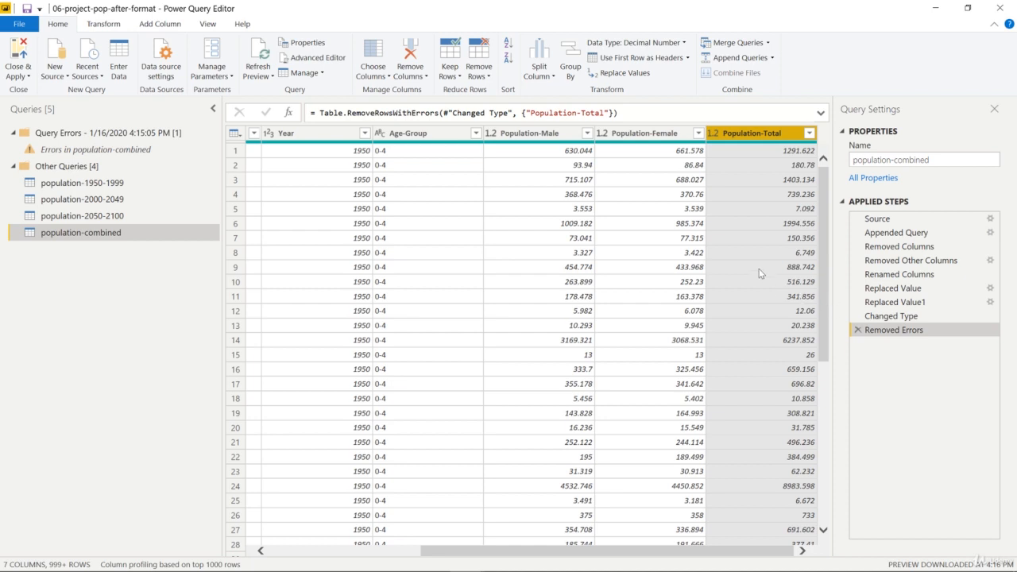
click(857, 332)
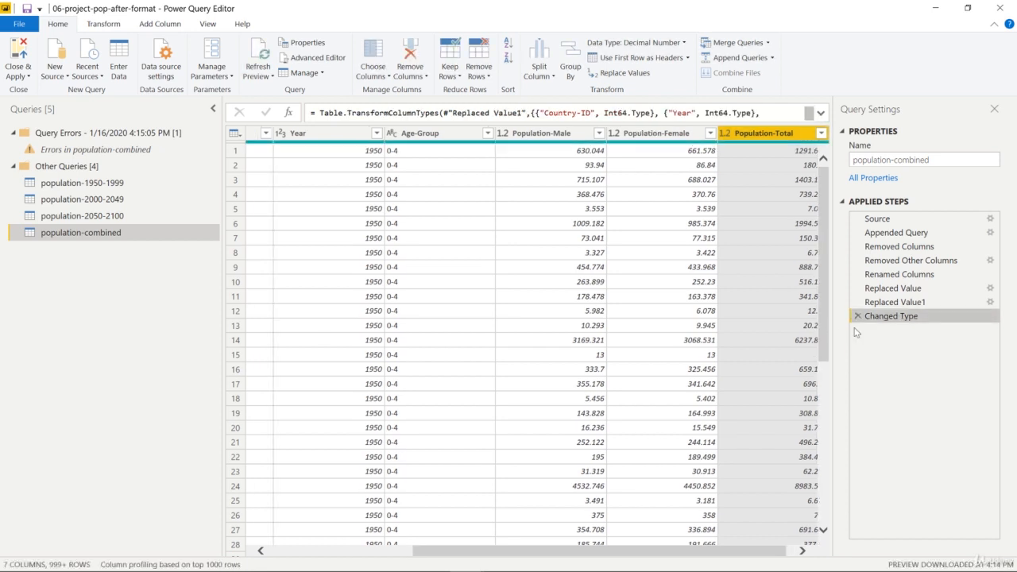
Copy the faulty value ERROR893.448 from the error details of the Errors in population-combined query
click(104, 150)
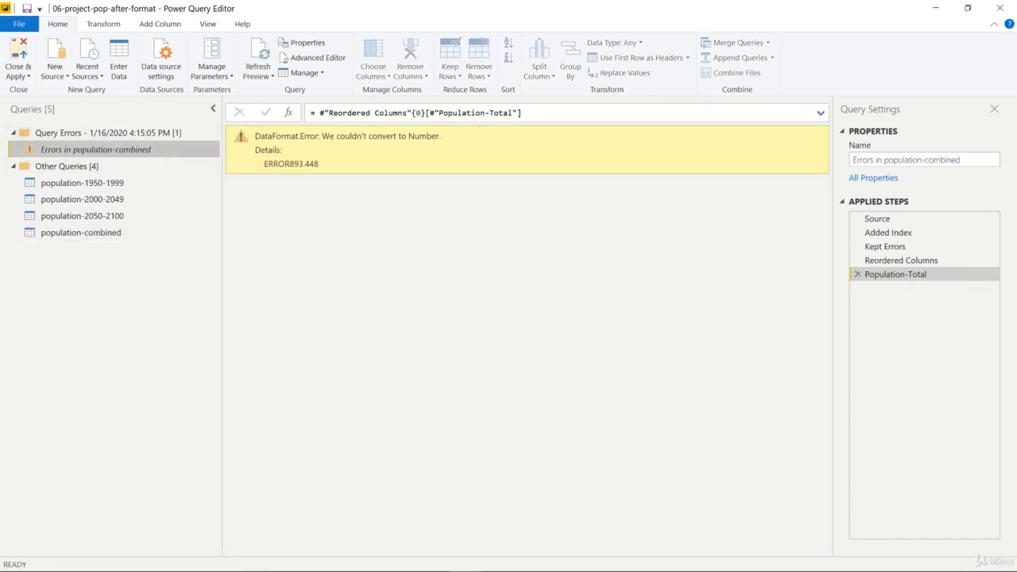
drag(324, 168, 270, 170)
key(ctrl+c)
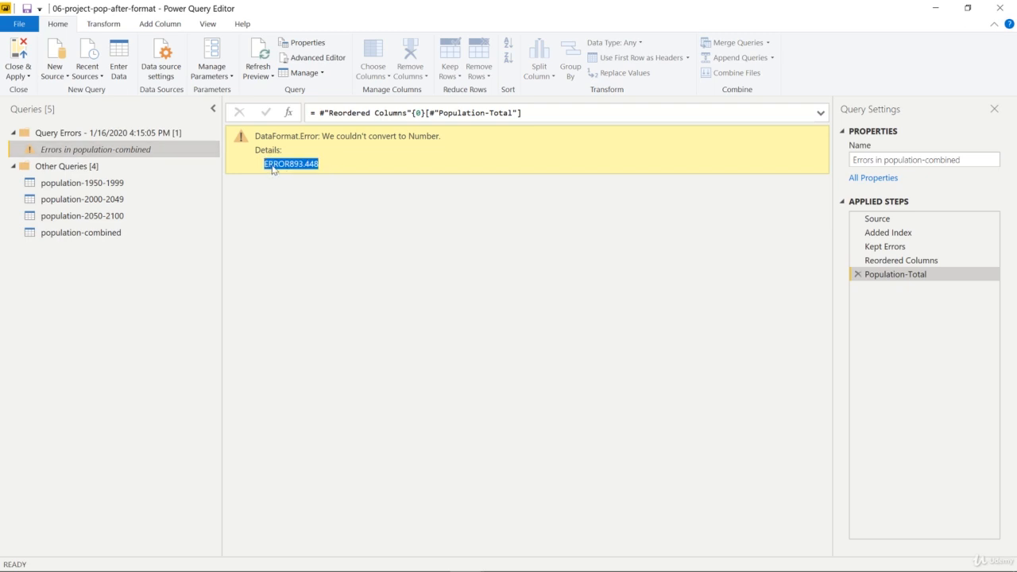
click(115, 234)
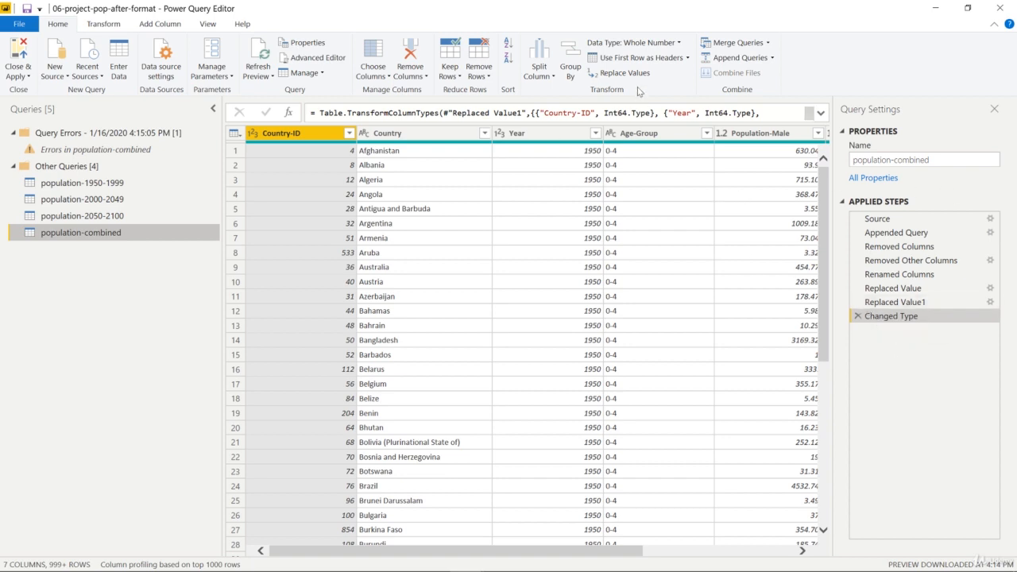
click(620, 72)
click(400, 274)
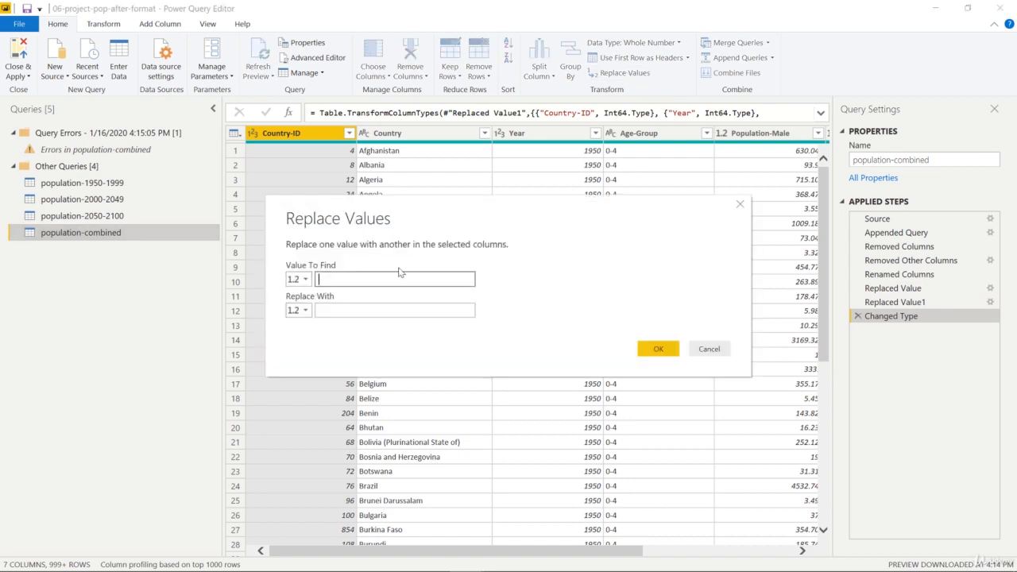
key(ctrl+v)
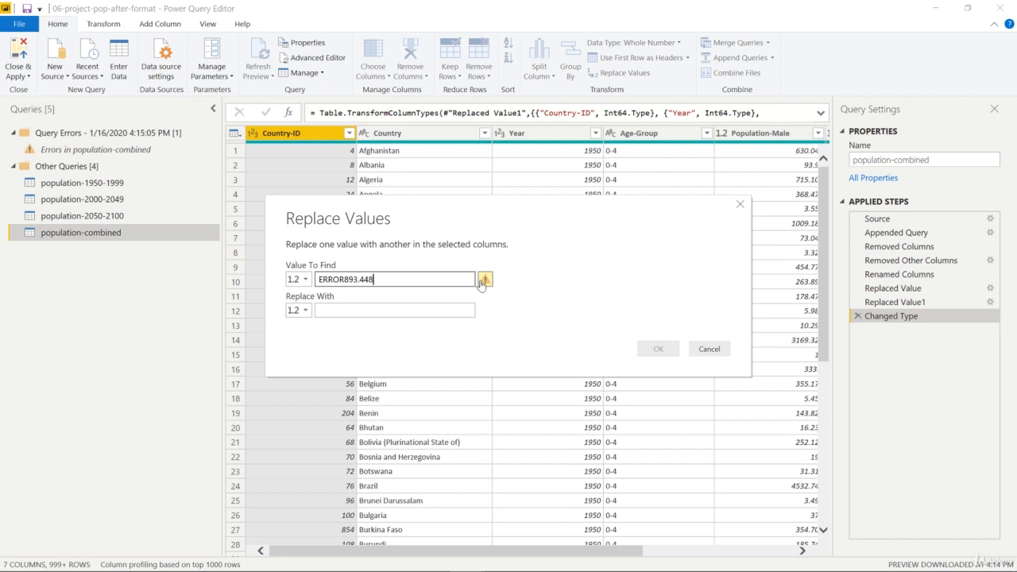
mouse_move(488, 284)
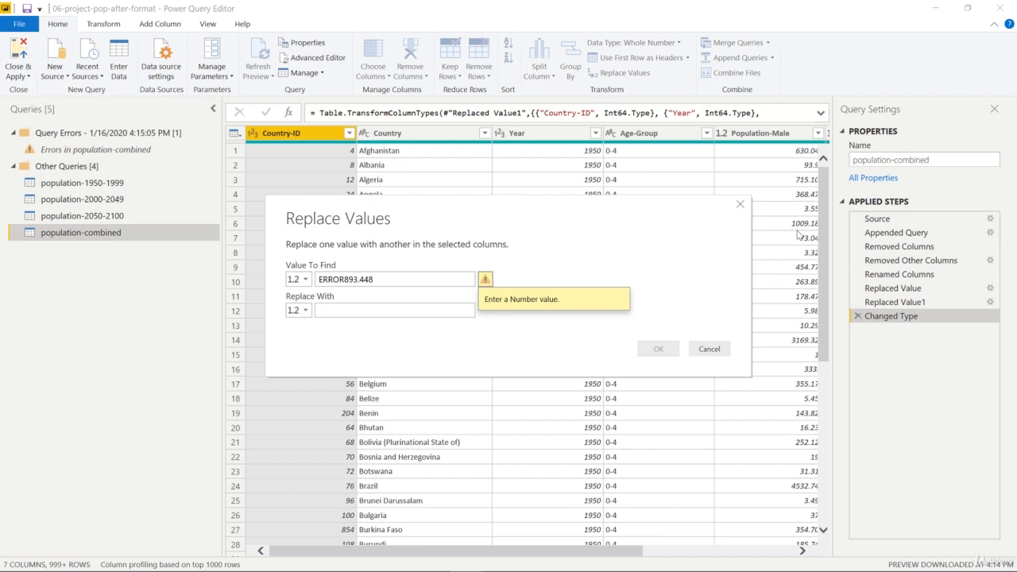
click(741, 206)
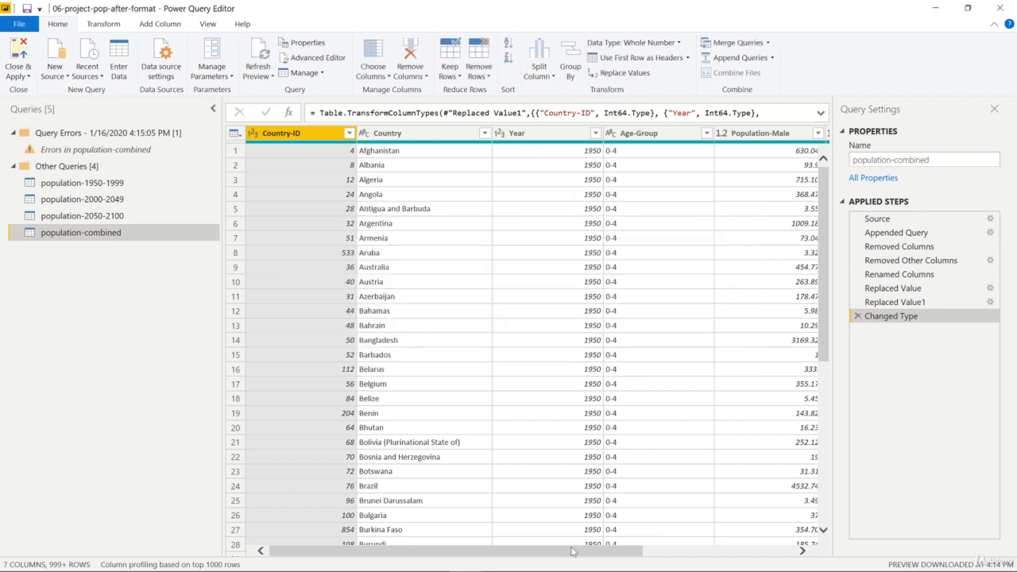
Delete the Changed Type step from the applied steps of population-combined
drag(574, 550, 735, 549)
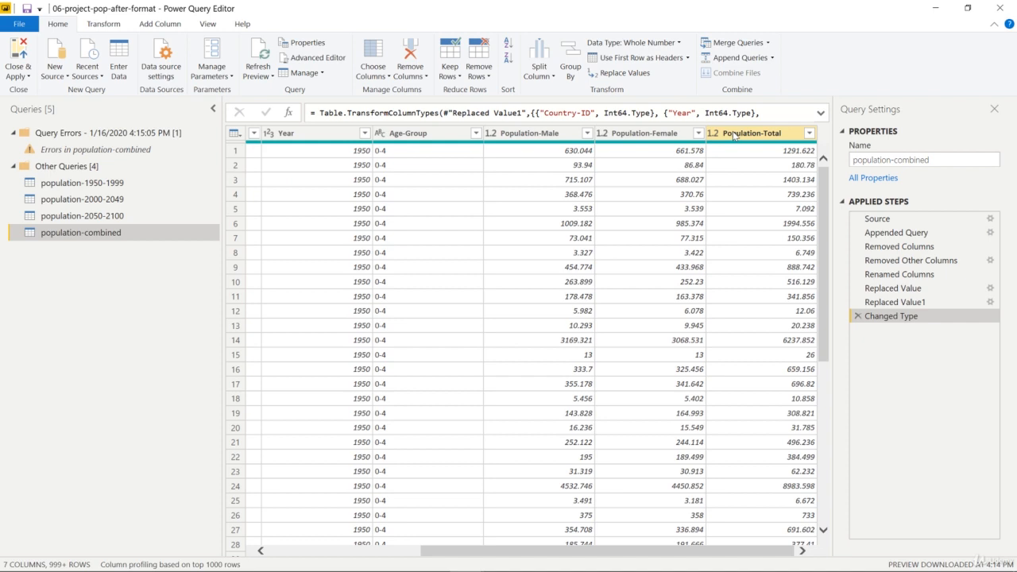
click(856, 317)
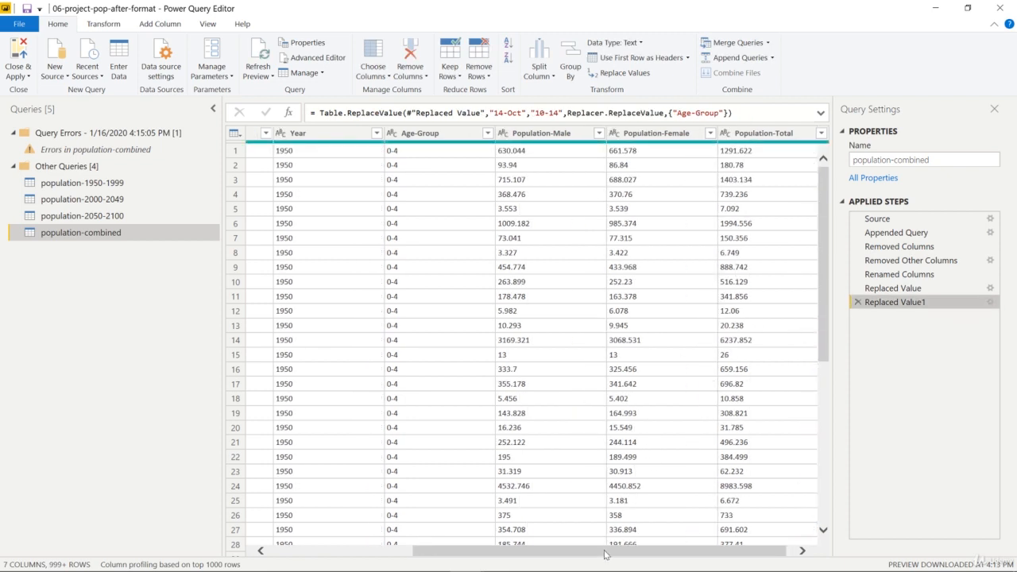
Start a value replacement on the Population-Total column with ERROR893.448 as the value to find, and copy its numeric part
drag(606, 554, 675, 558)
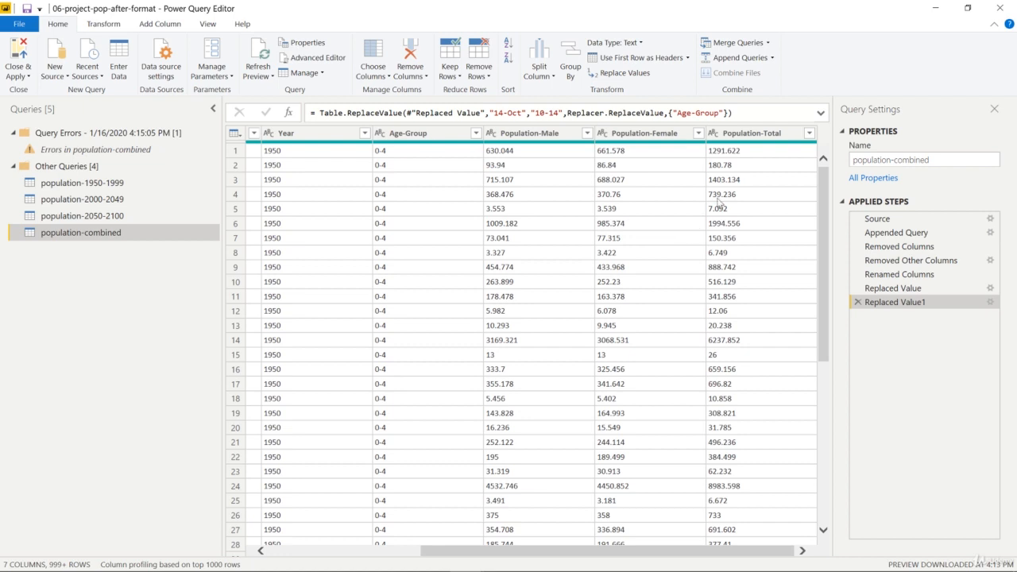
click(746, 135)
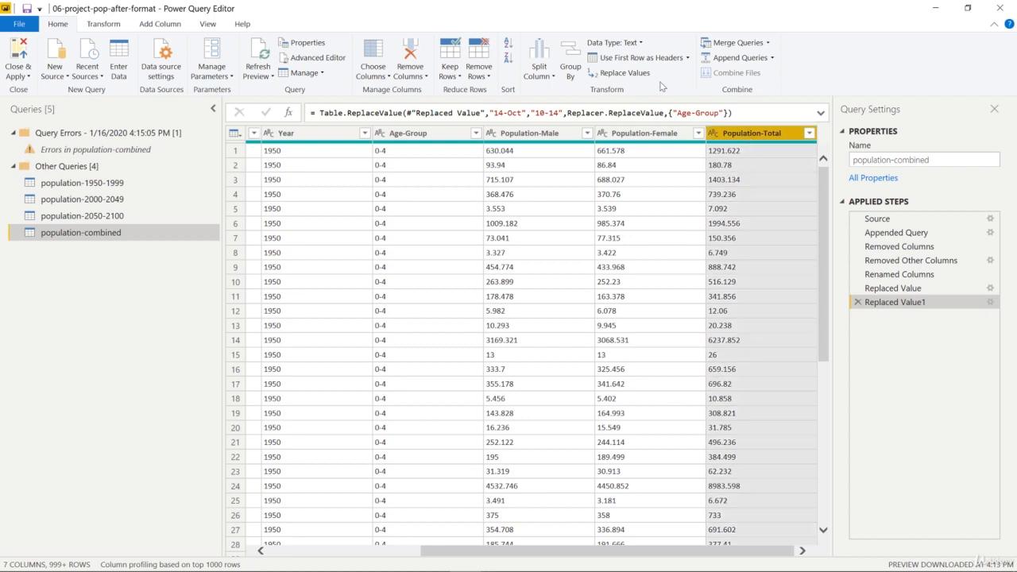
click(620, 72)
click(378, 267)
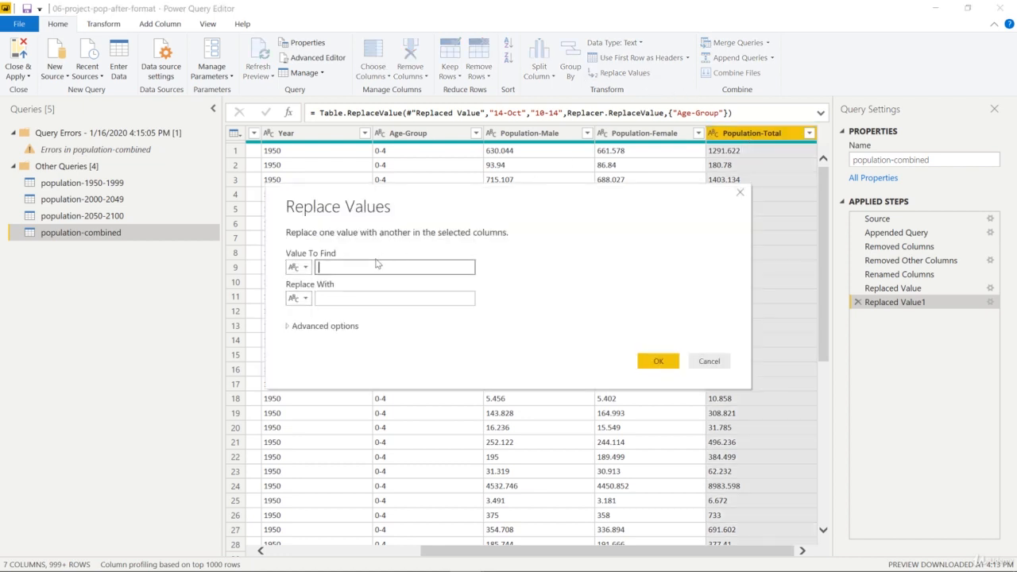
key(ctrl+v)
mouse_move(377, 267)
mouse_down()
mouse_move(346, 273)
mouse_move(382, 271)
mouse_move(366, 271)
mouse_up()
click(345, 268)
click(354, 269)
drag(344, 267, 358, 267)
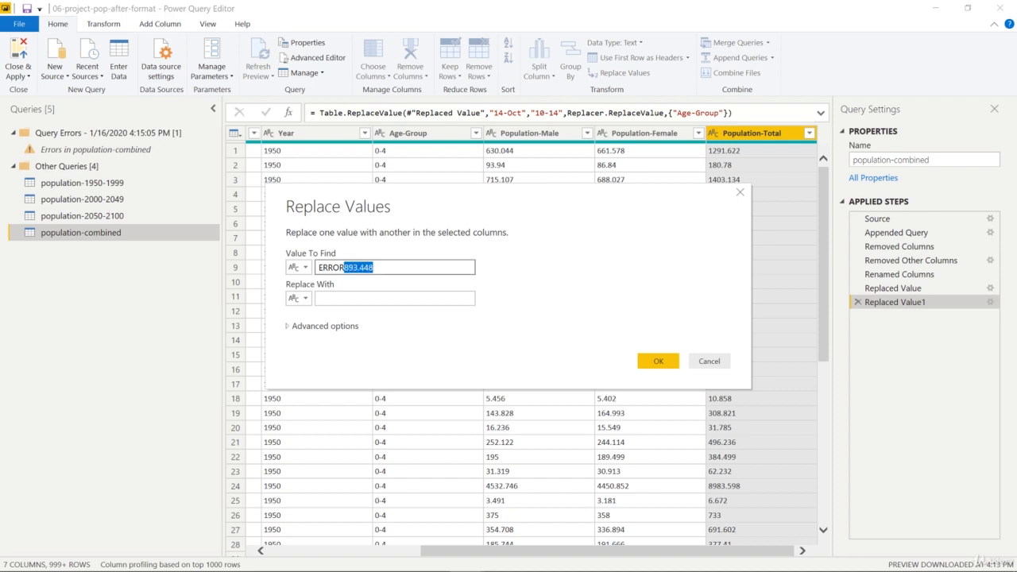
Set the replacement value to 893.448, require matching the entire cell contents, and run the replacement
click(362, 298)
text(893.448)
drag(350, 299, 294, 297)
click(368, 302)
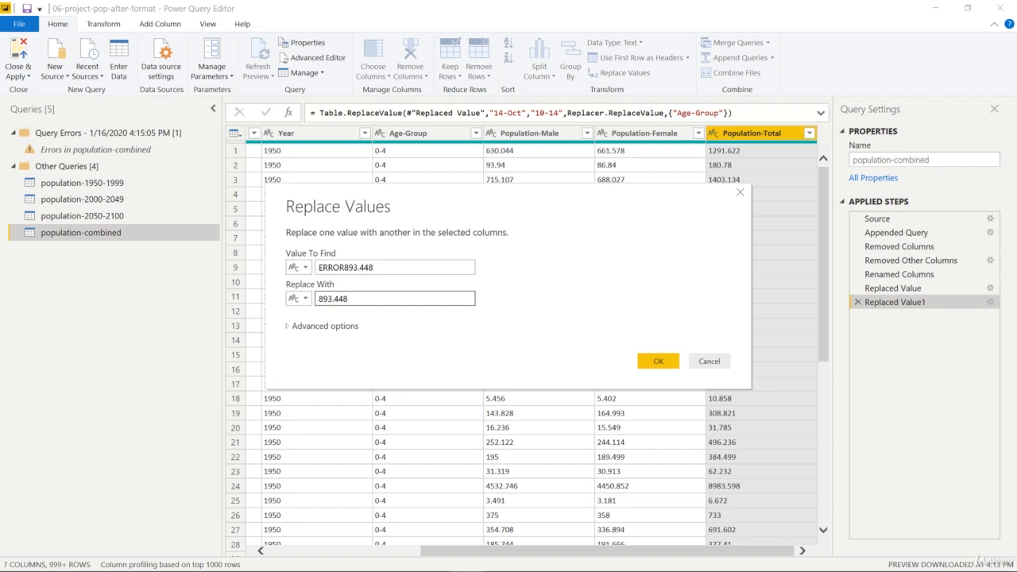
click(334, 327)
click(330, 341)
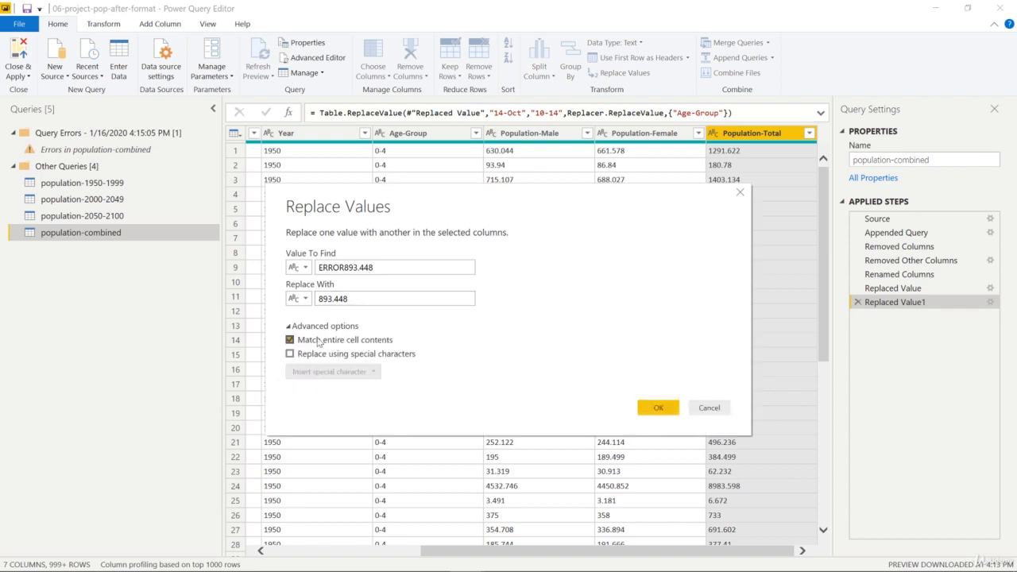
click(657, 407)
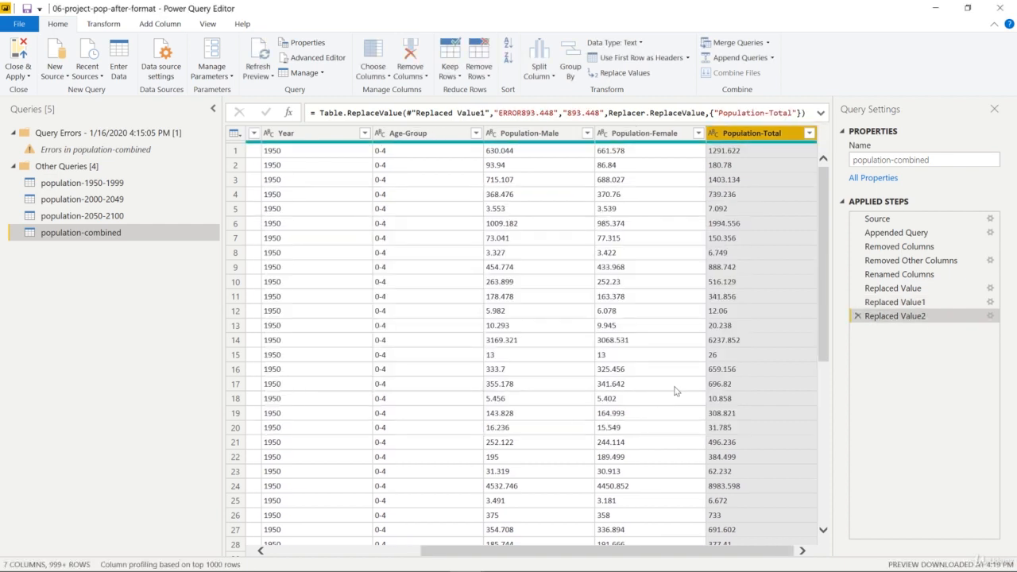
Detect the data types of all columns from Country-ID through Population-Total automatically
drag(676, 550, 487, 559)
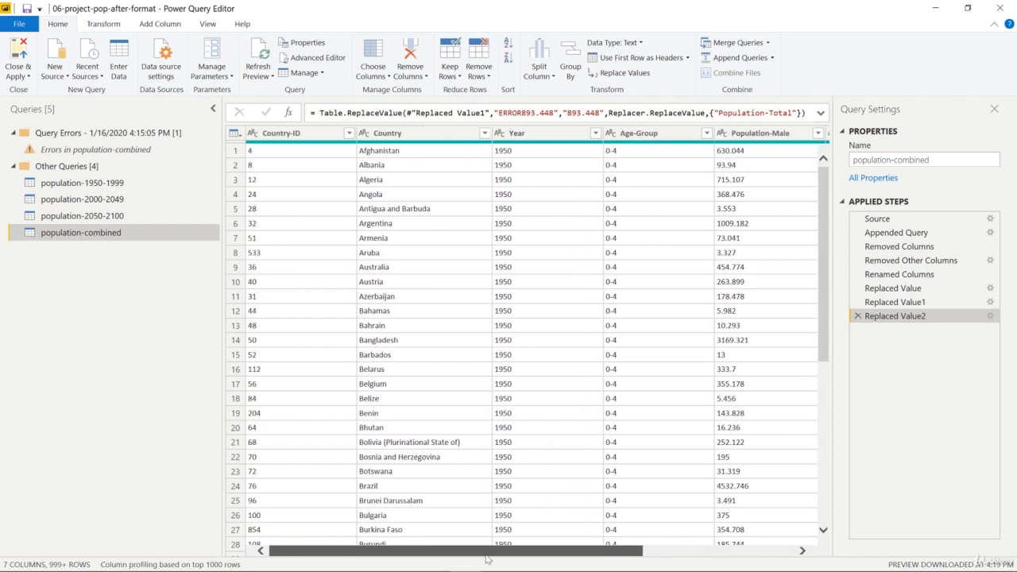
click(302, 137)
drag(563, 552, 697, 547)
shift+click(761, 133)
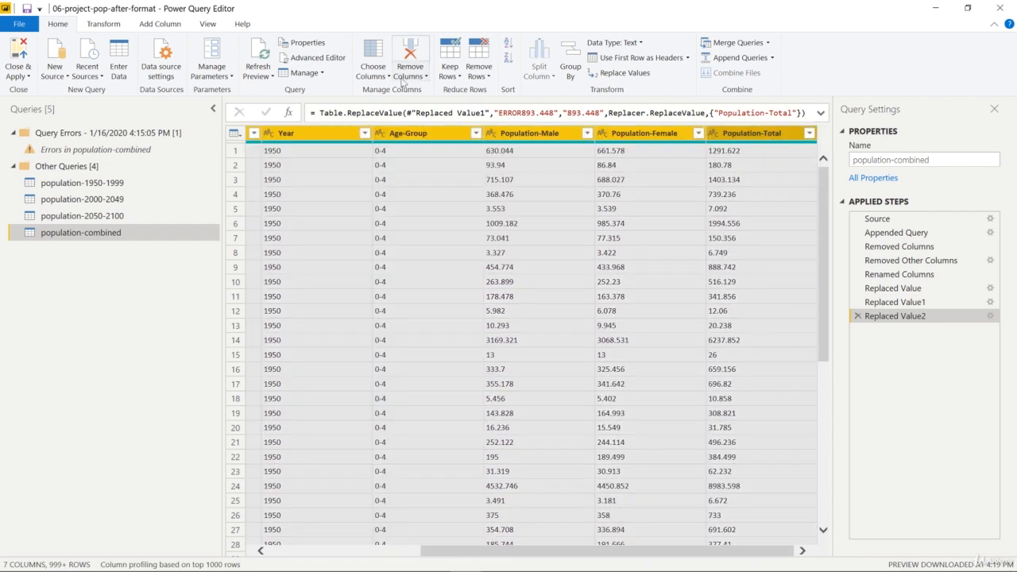
click(108, 23)
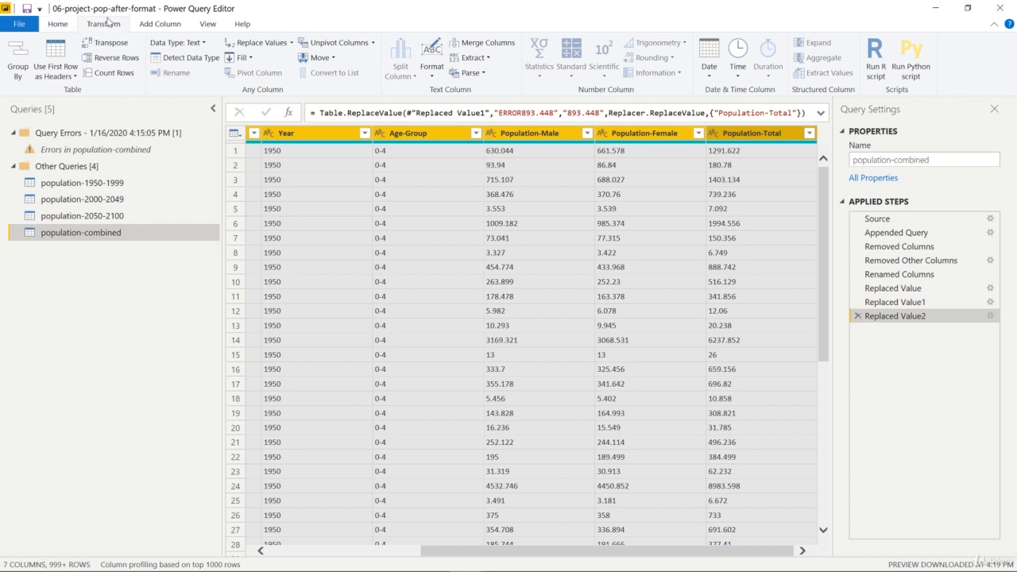
click(183, 60)
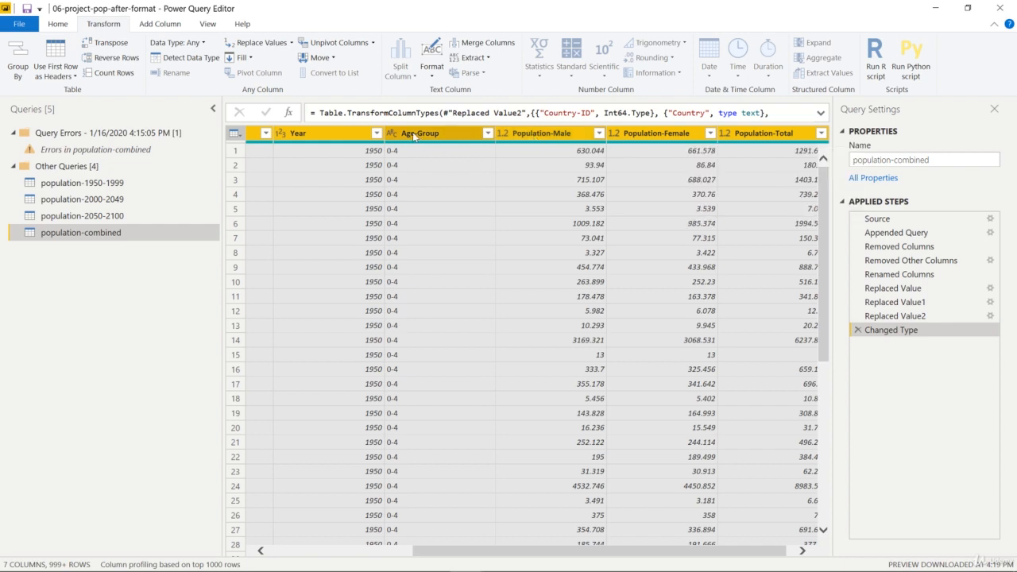
drag(578, 545, 435, 546)
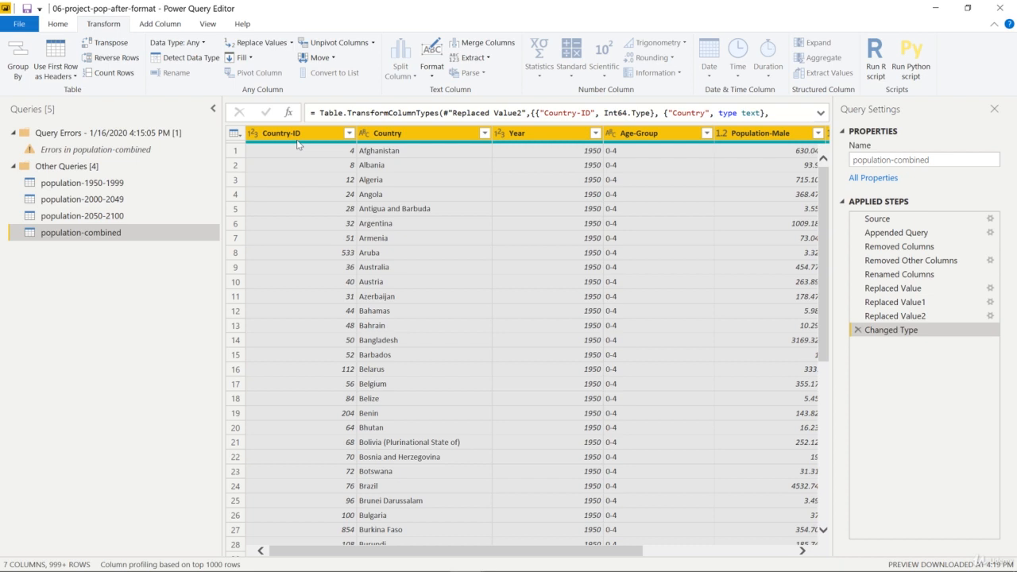
Apply the query changes without closing the editor, and check the Population-Total column's data quality for errors
click(59, 25)
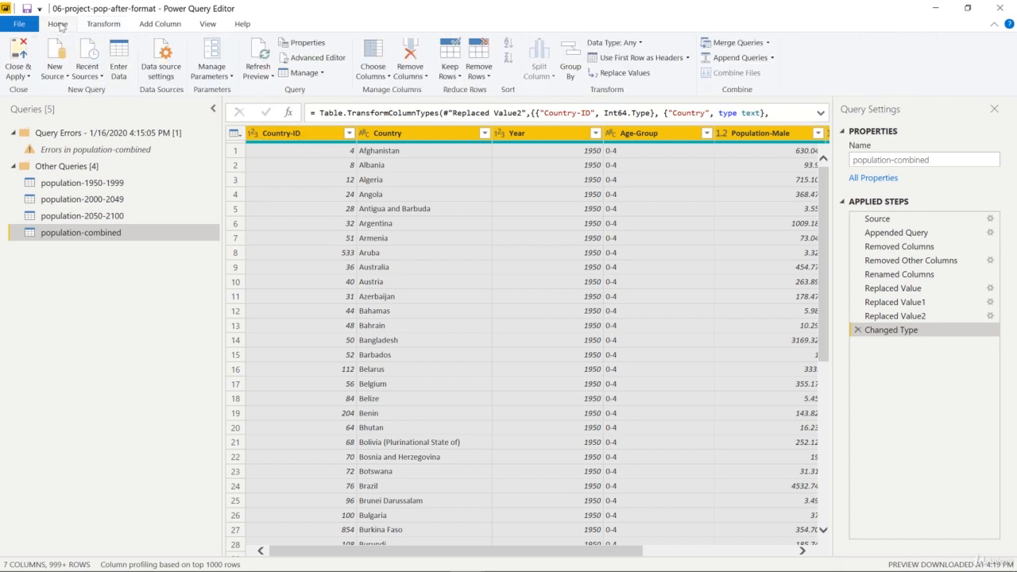
click(23, 77)
click(33, 106)
drag(360, 552, 515, 555)
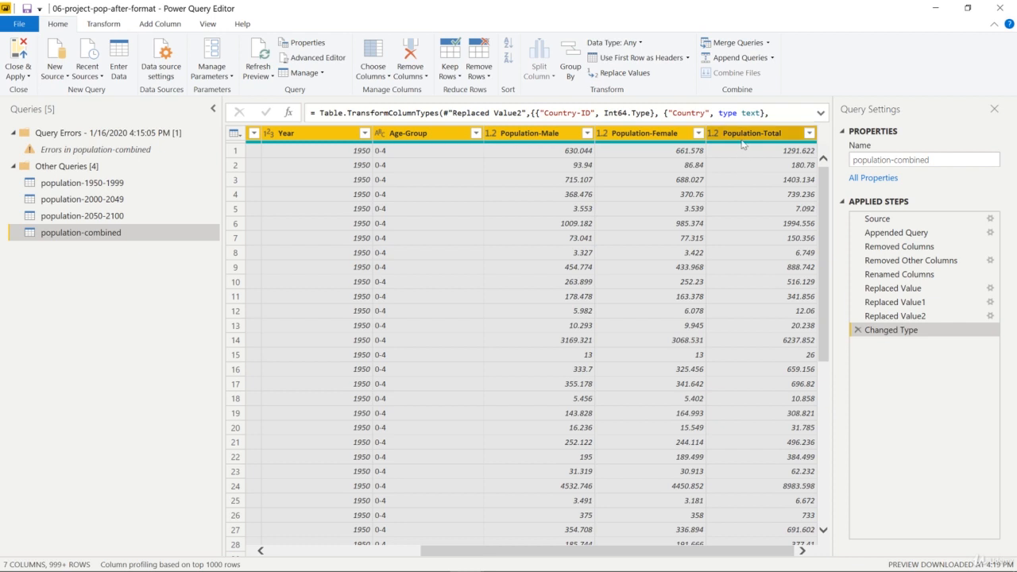
mouse_move(743, 145)
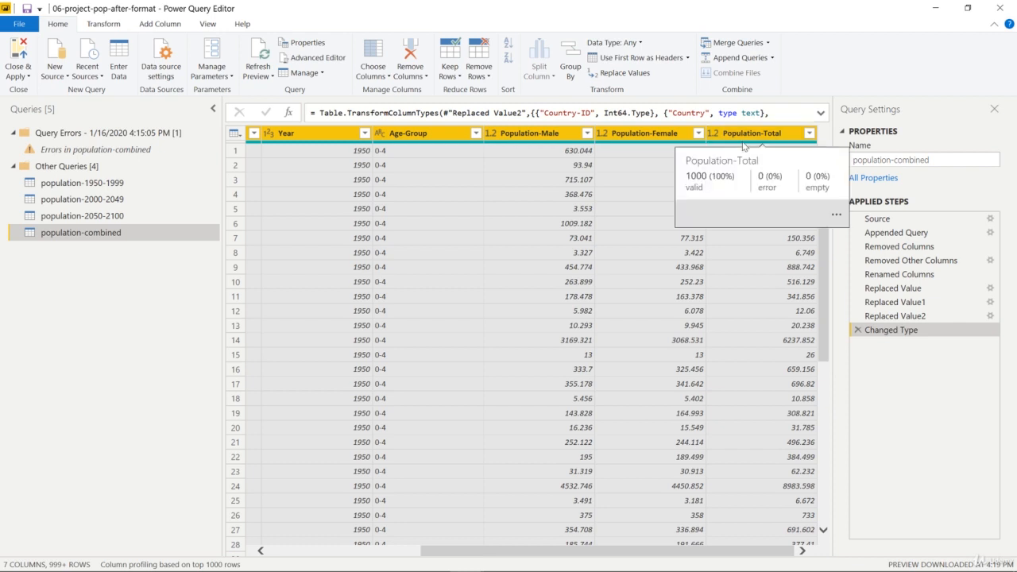
drag(642, 553, 446, 556)
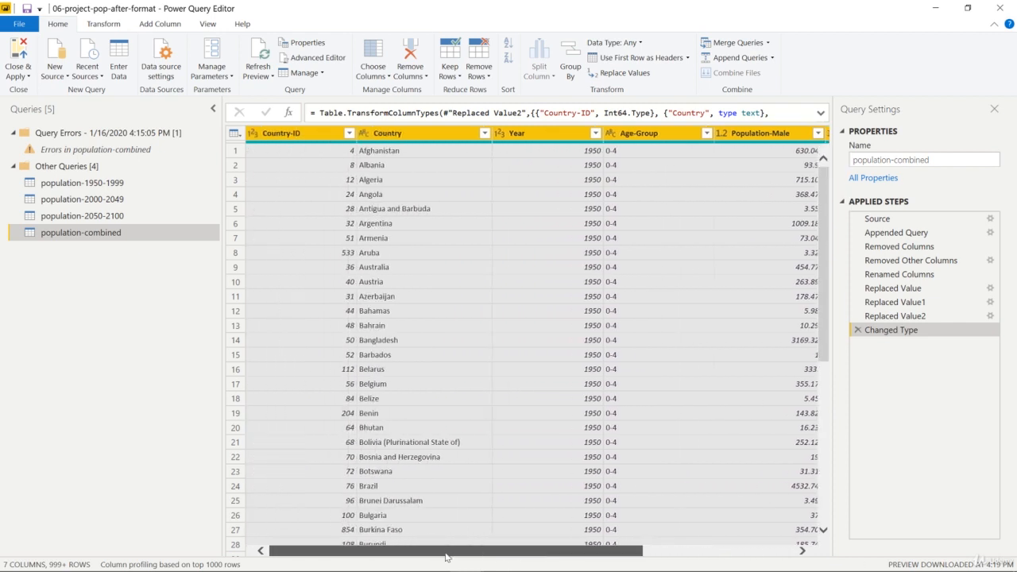
Delete the Query Errors group including its queries, and select the population-combined query
right_click(91, 135)
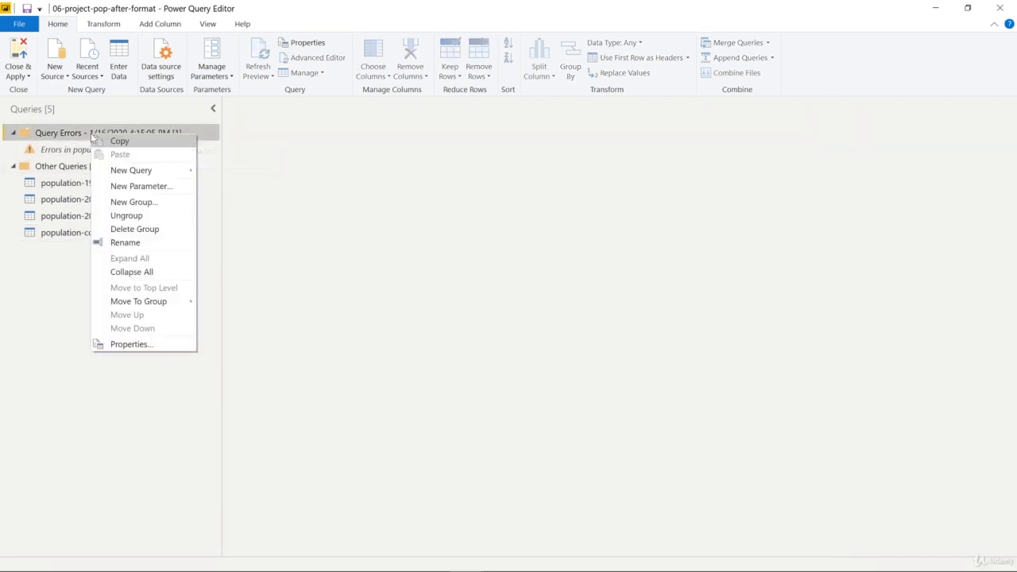
click(146, 228)
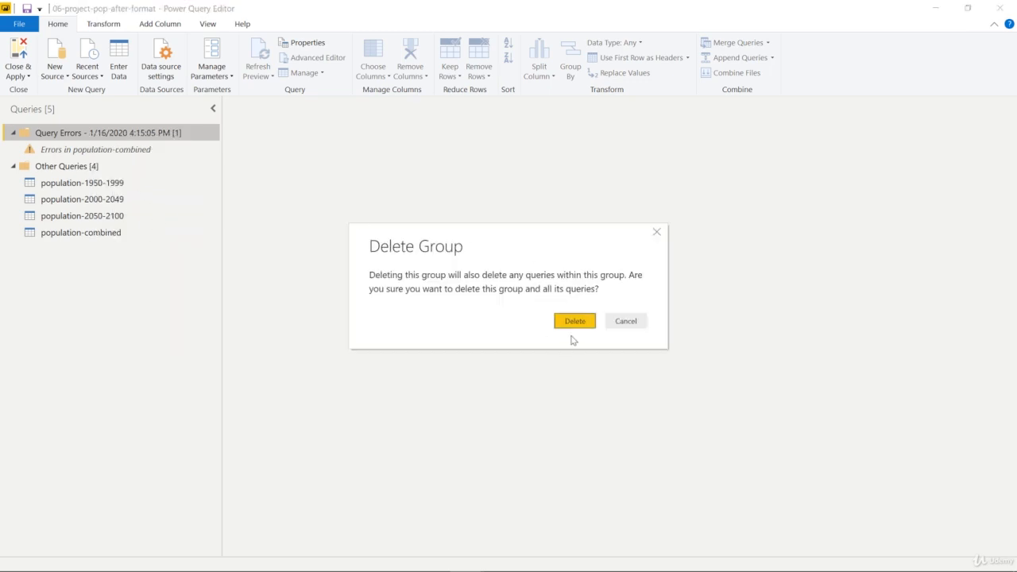
click(570, 325)
click(79, 187)
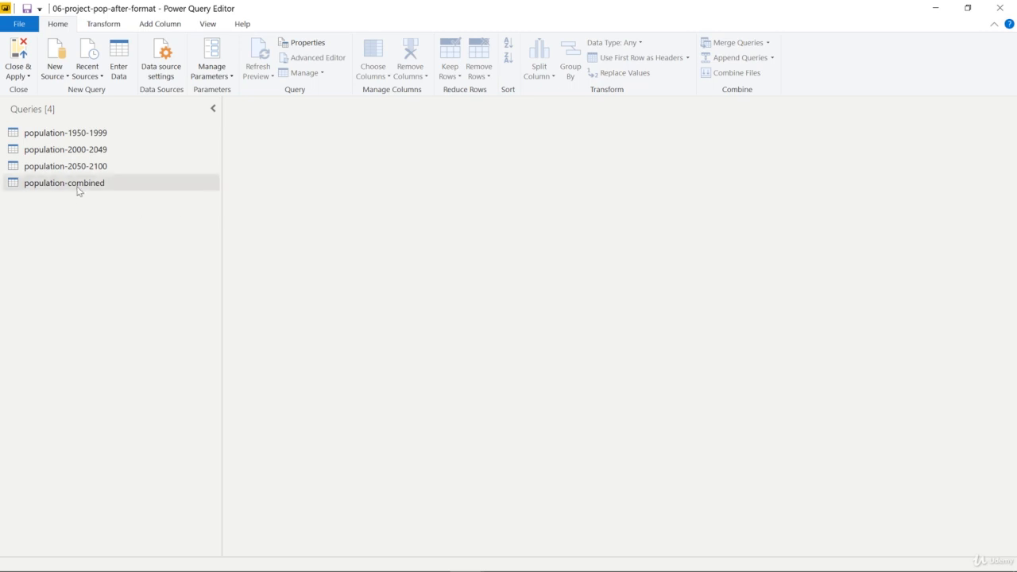